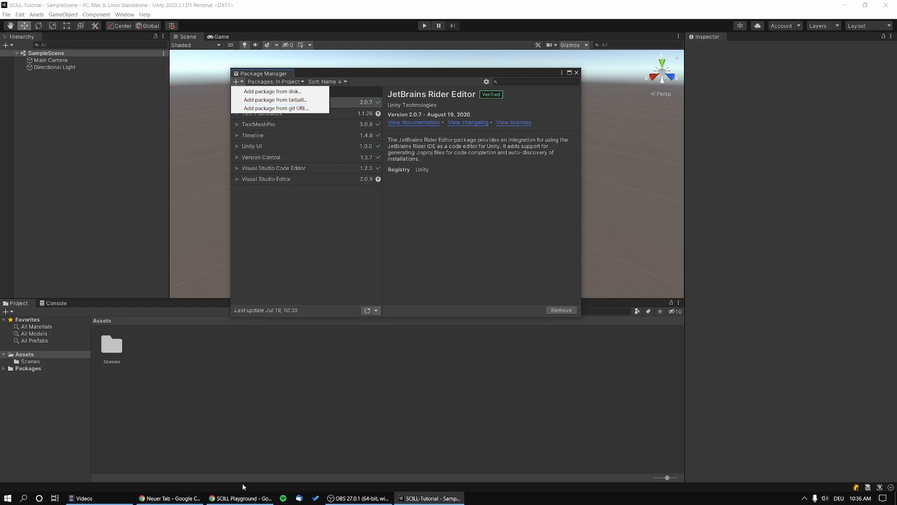
# Switch to Chrome and copy the unity-package git URL's link address from the scill-unity README on GitHub.
pyautogui.click(240, 499)
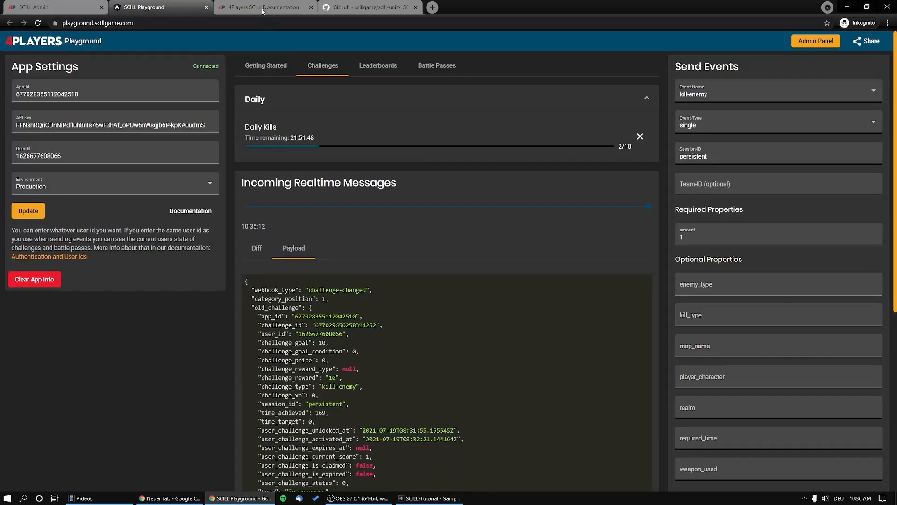
pyautogui.click(374, 7)
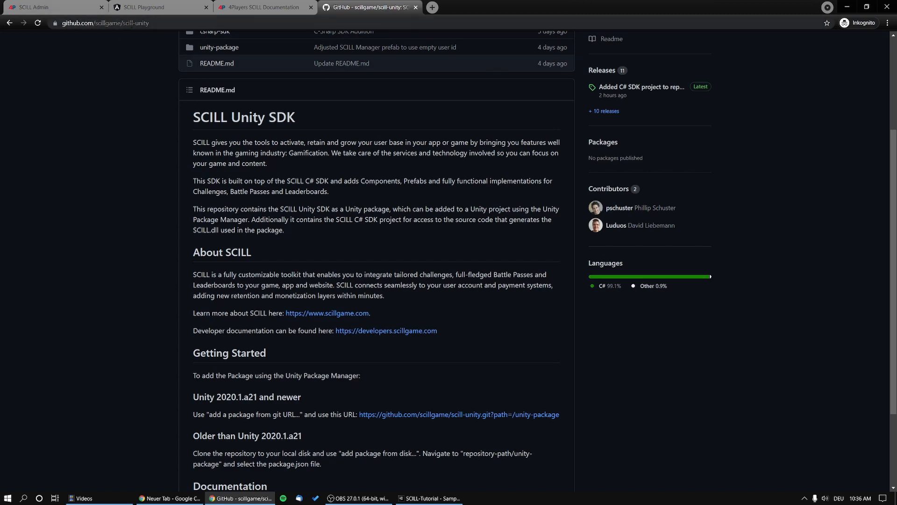
pyautogui.scroll(-3, 588, 314)
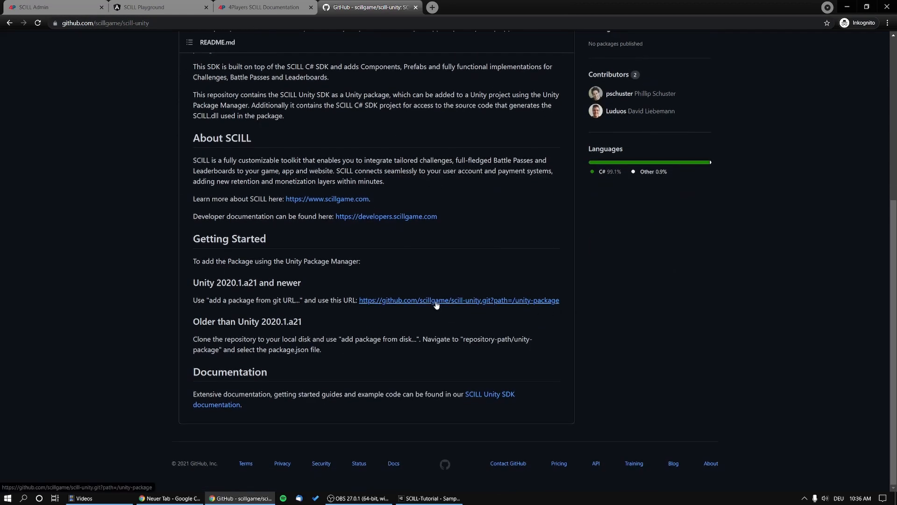
pyautogui.rightClick(435, 301)
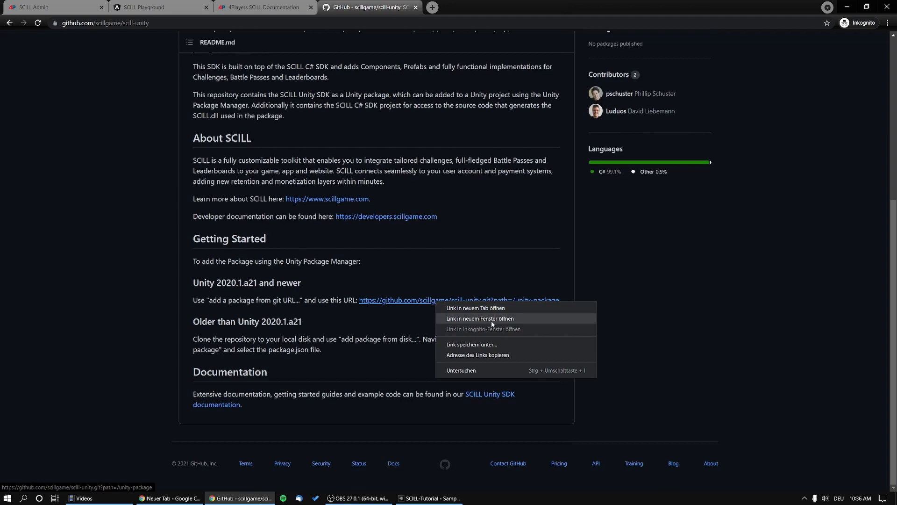
pyautogui.click(497, 355)
# Look over the scill-unity repository's folders and README, and copy the package git link from Getting Started again.
pyautogui.scroll(2, 498, 355)
pyautogui.scroll(4, 518, 311)
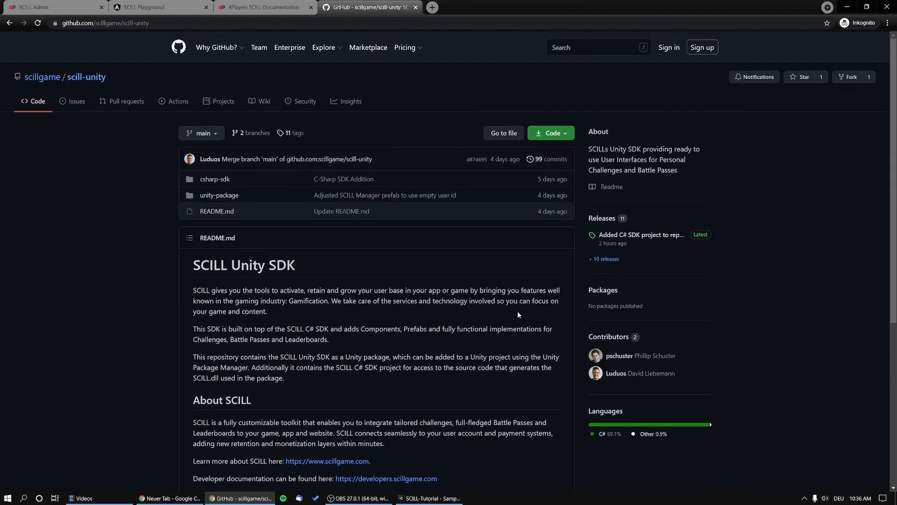
pyautogui.scroll(-1, 449, 305)
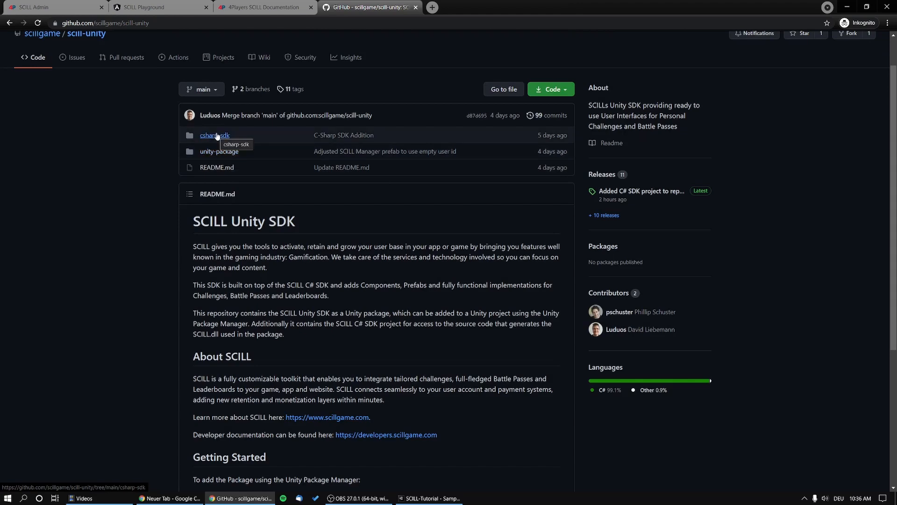
pyautogui.scroll(-4, 431, 271)
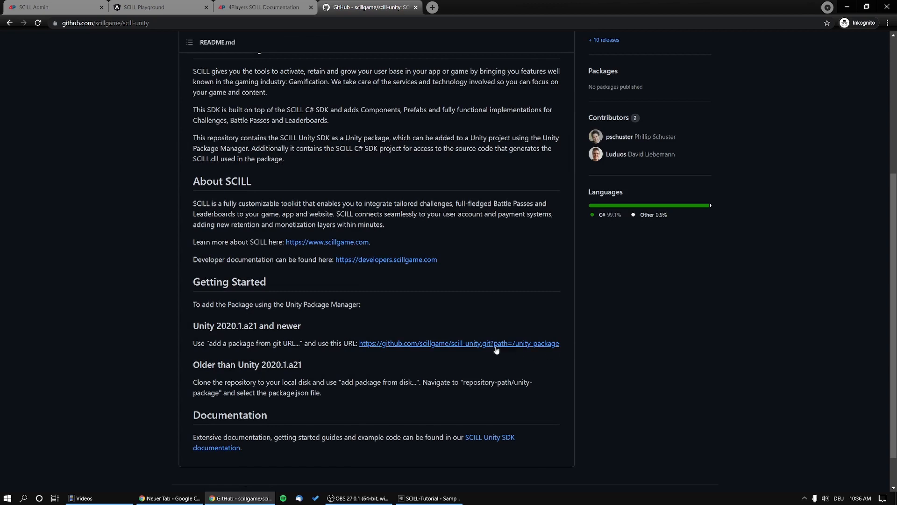
pyautogui.rightClick(516, 349)
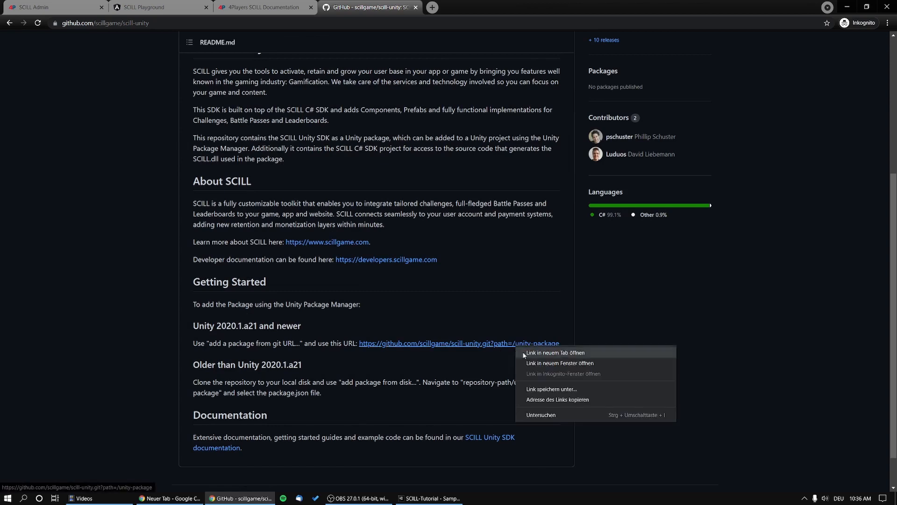
pyautogui.click(573, 401)
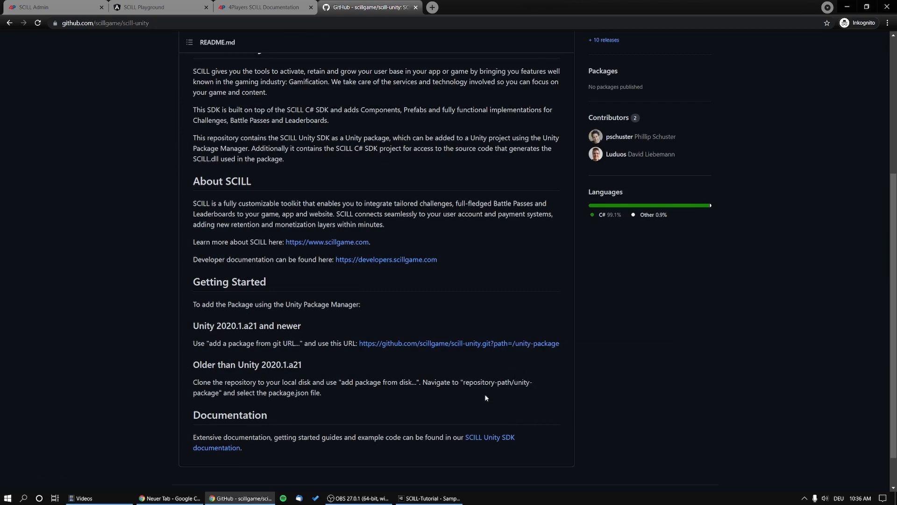
pyautogui.click(434, 499)
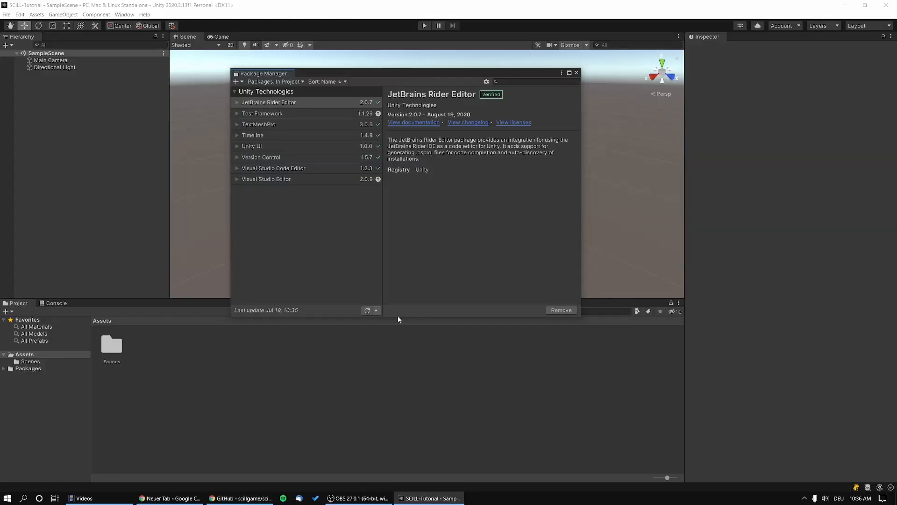
pyautogui.click(237, 81)
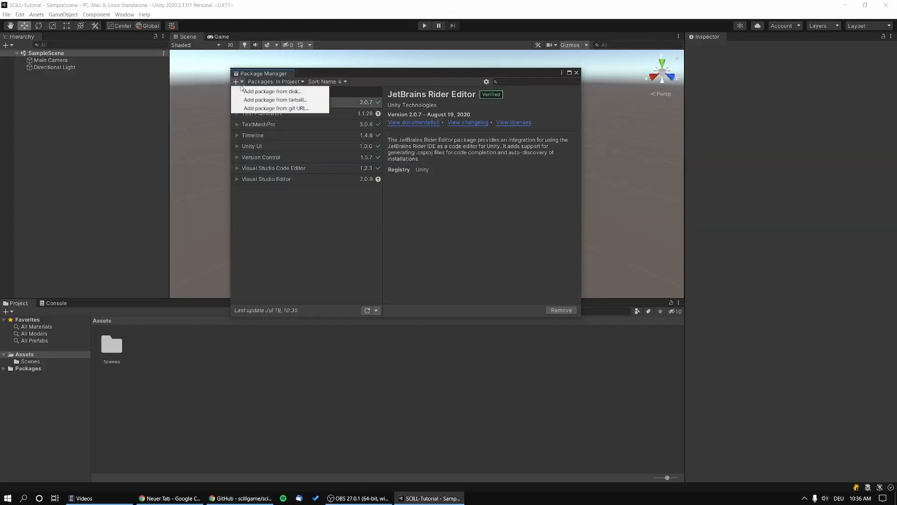
pyautogui.click(283, 109)
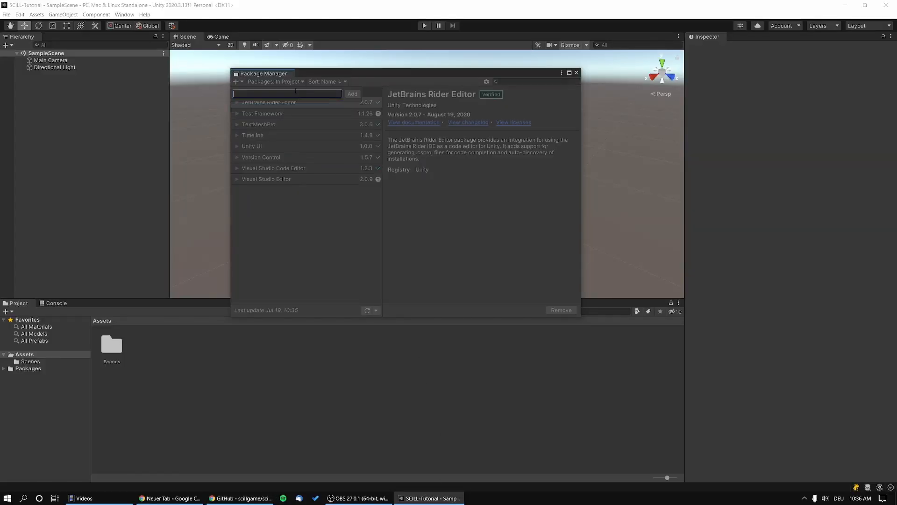
pyautogui.hotkey('ctrl', 'v')
pyautogui.click(353, 94)
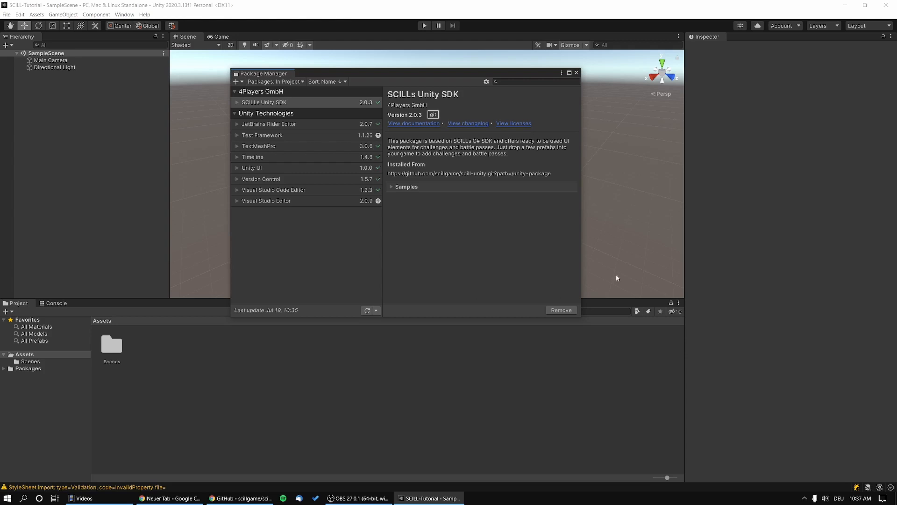
pyautogui.click(241, 83)
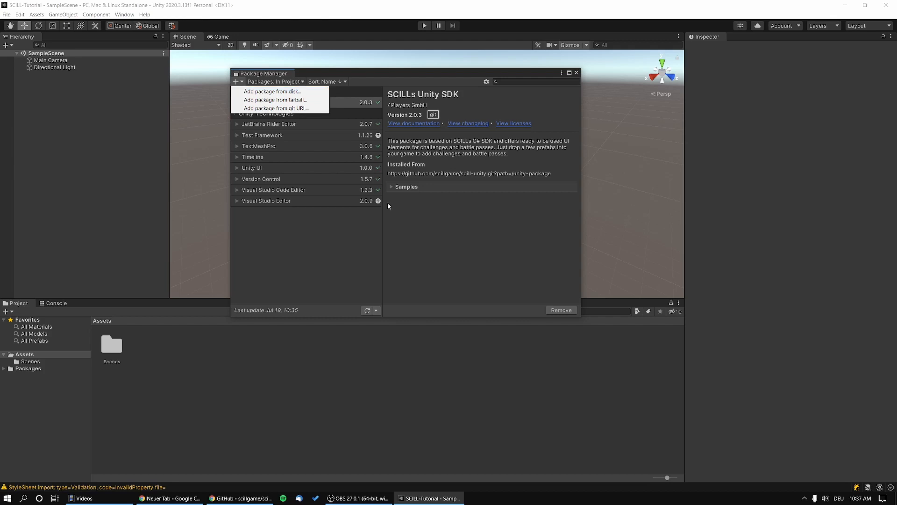
pyautogui.click(457, 277)
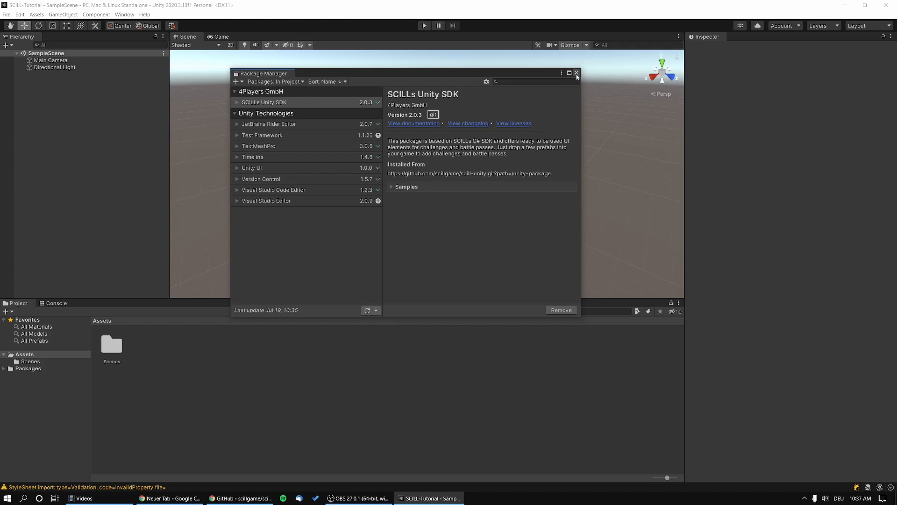
# Import Sample 1 of the SCILLs Unity SDK package and close the Package Manager.
pyautogui.click(280, 101)
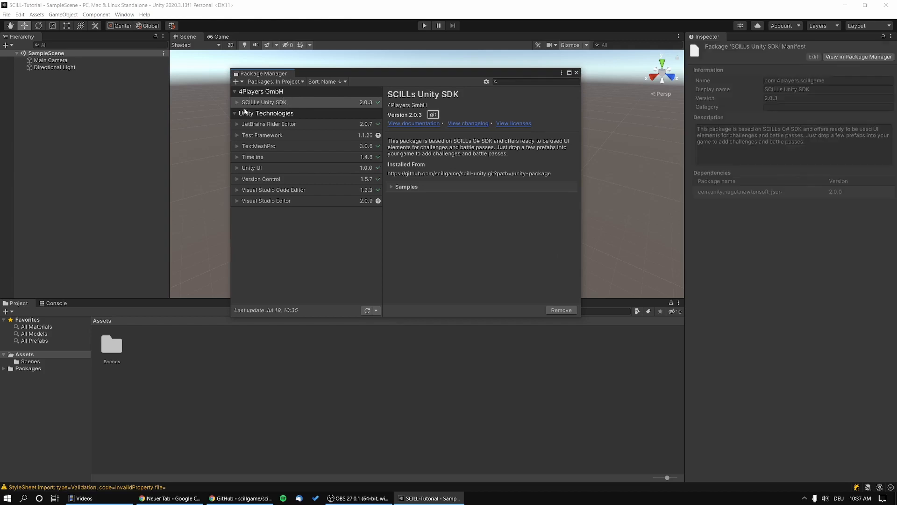
pyautogui.click(392, 188)
pyautogui.click(442, 199)
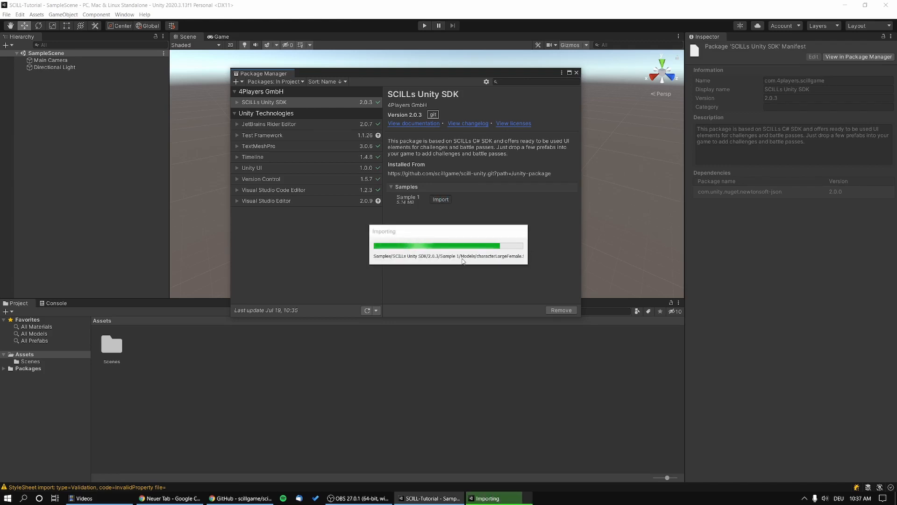
pyautogui.click(576, 73)
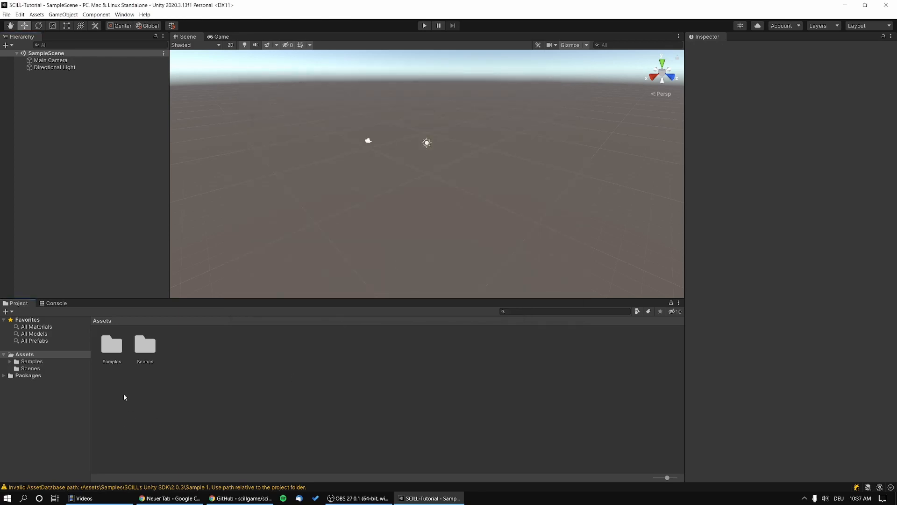
# Add the SCILL Manager prefab from the SCILLs Unity SDK package's Runtime/Prefabs folder to SampleScene.
pyautogui.click(4, 376)
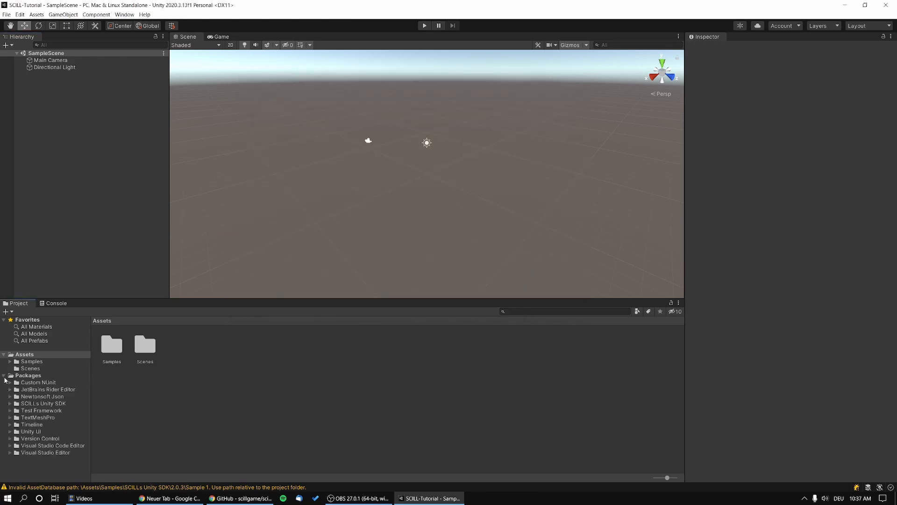
pyautogui.click(10, 403)
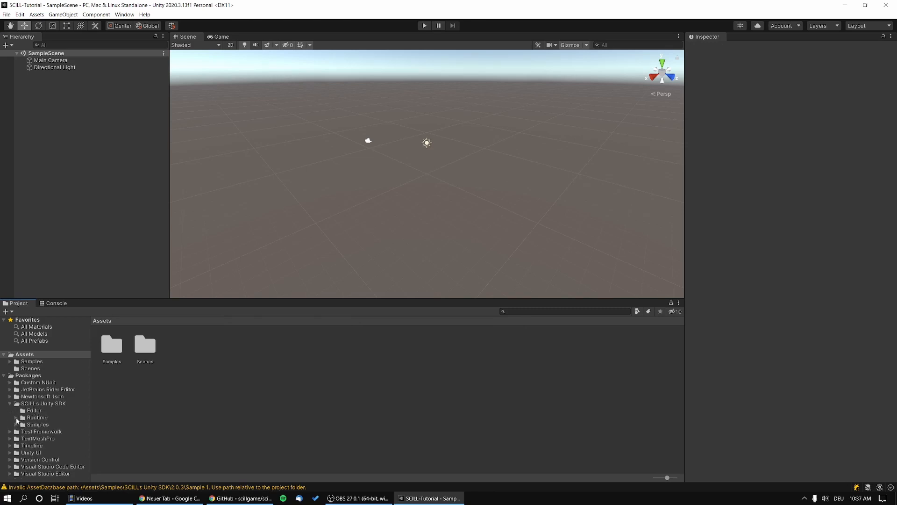
pyautogui.click(16, 417)
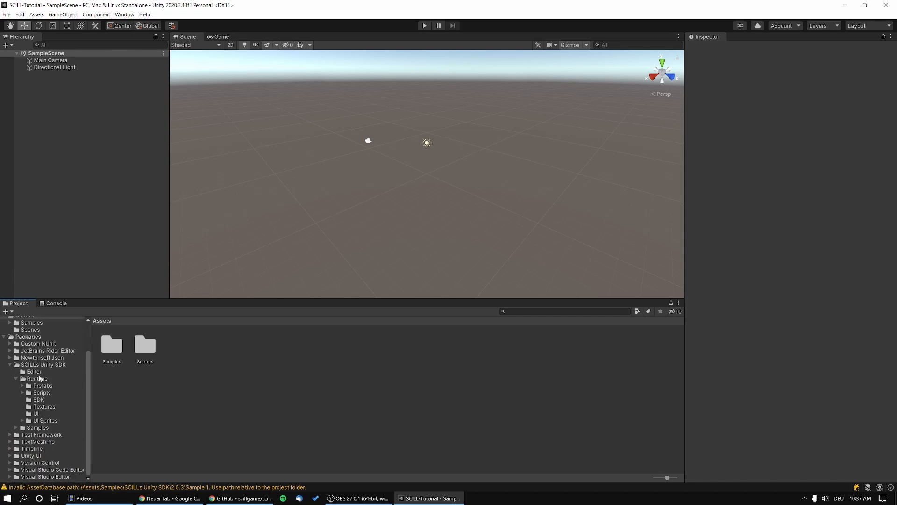
pyautogui.click(42, 386)
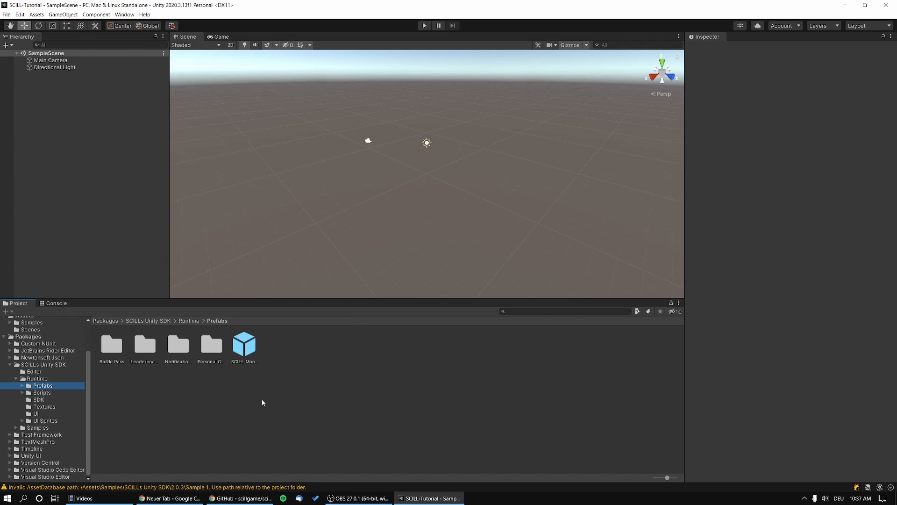
pyautogui.moveTo(442, 150); pyautogui.dragTo(467, 144, button='right')
pyautogui.click(289, 407)
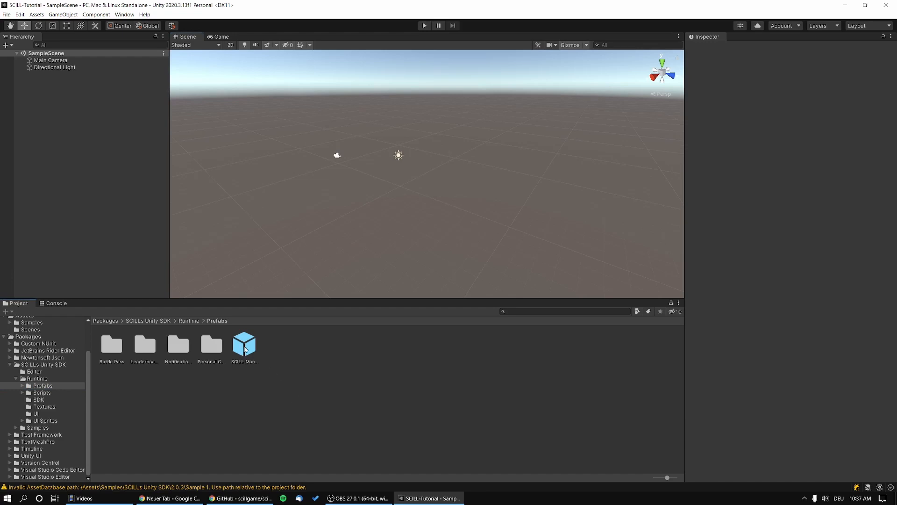
pyautogui.moveTo(241, 354); pyautogui.dragTo(85, 125)
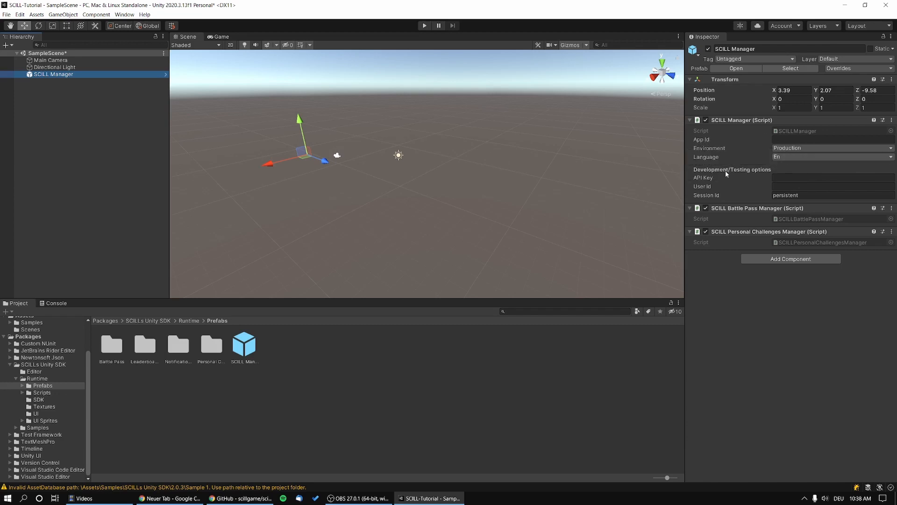
# Switch to Chrome and read how access tokens are generated on the Authentication page of the SCILL documentation's API Reference.
pyautogui.moveTo(712, 181)
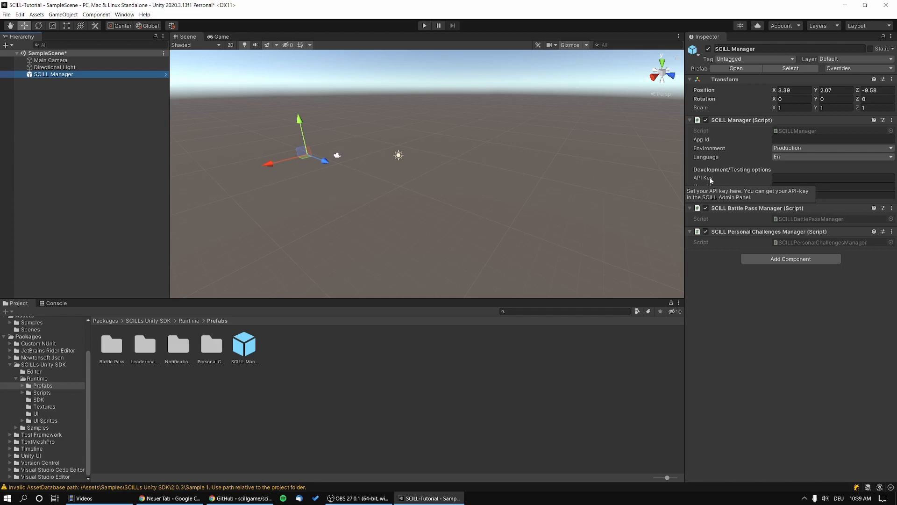
pyautogui.click(241, 498)
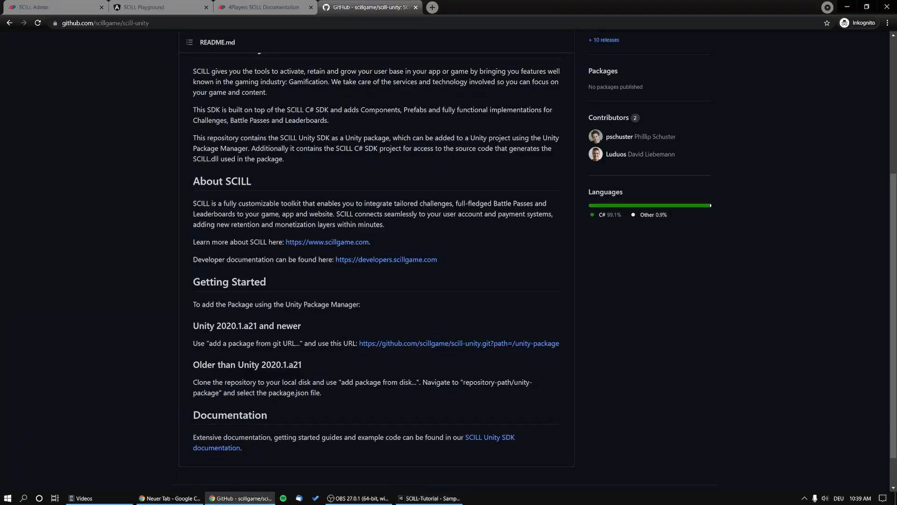
pyautogui.click(273, 6)
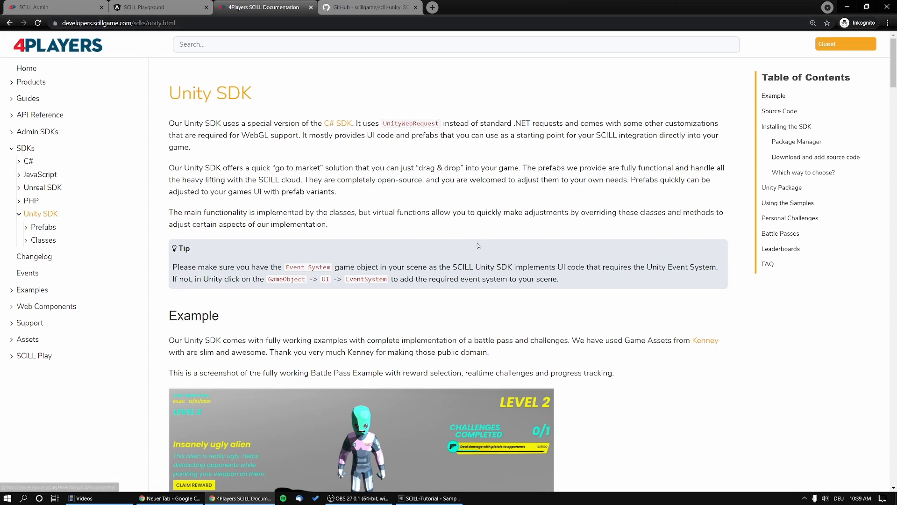
pyautogui.click(11, 117)
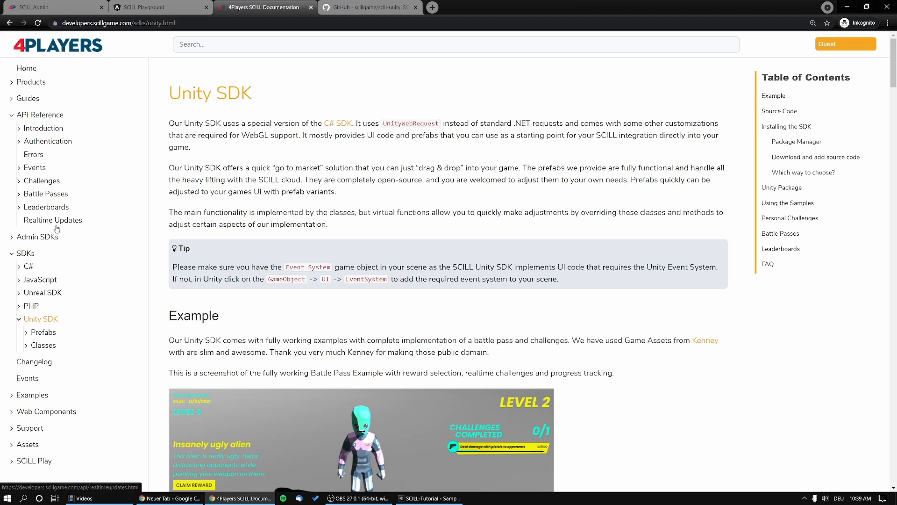
pyautogui.click(42, 141)
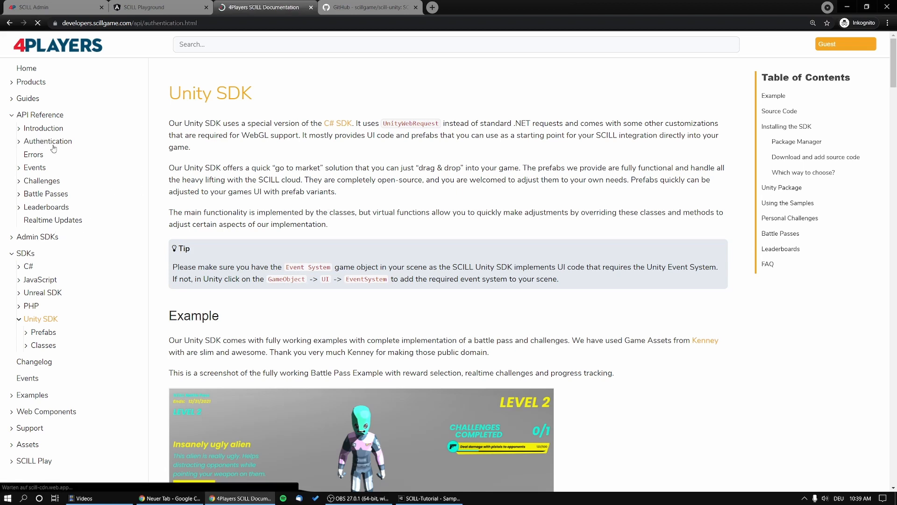
pyautogui.scroll(-10, 429, 262)
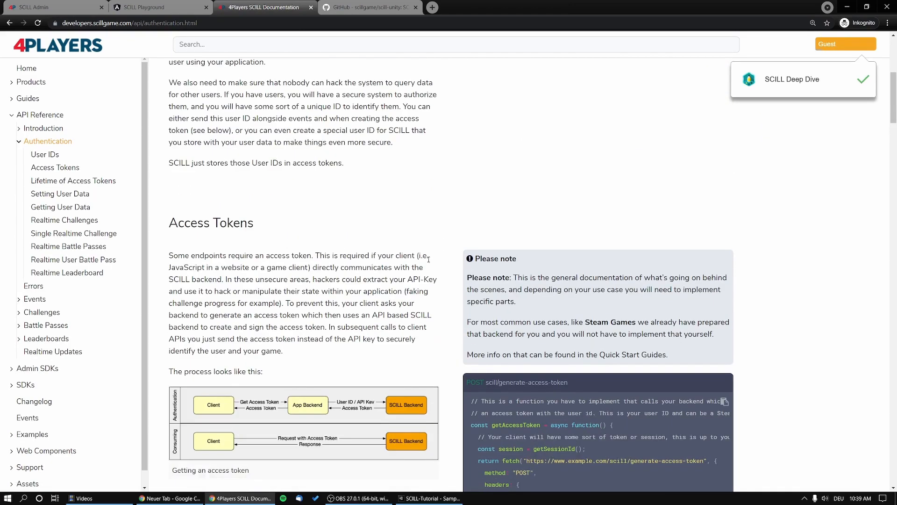
pyautogui.scroll(2, 429, 262)
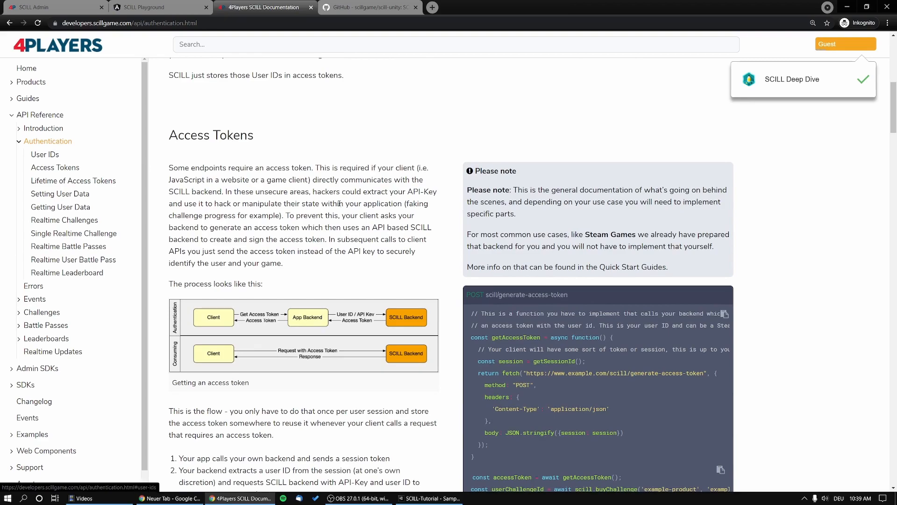
pyautogui.scroll(-4, 365, 236)
pyautogui.scroll(-6, 481, 301)
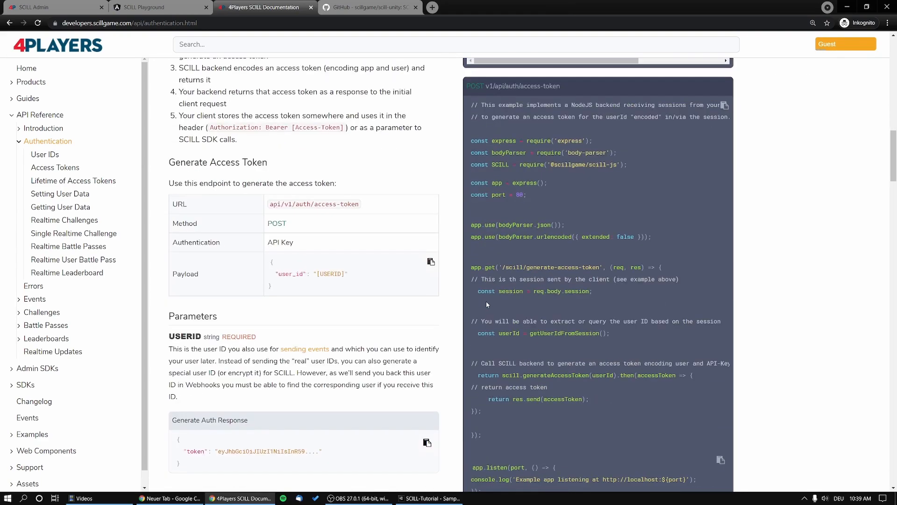
pyautogui.scroll(3, 480, 298)
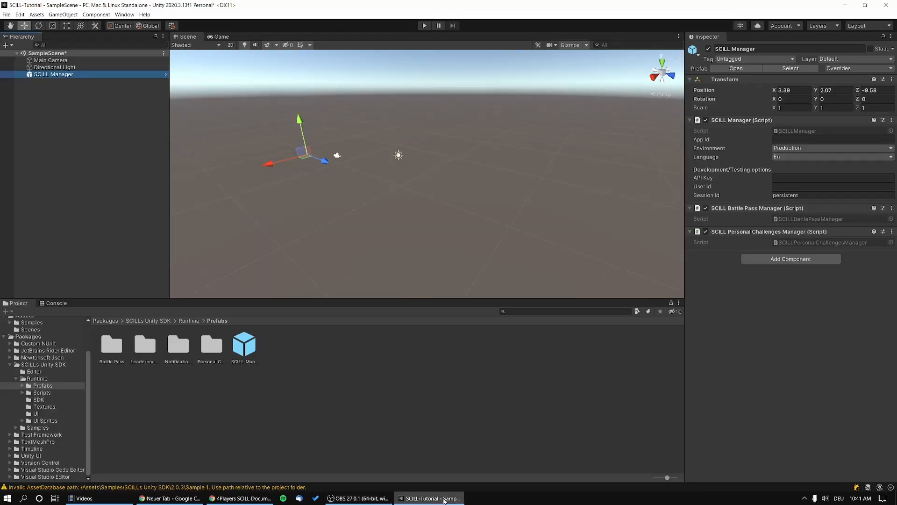
# Return to Unity and select the SCILL Manager object in SampleScene to show its settings.
pyautogui.click(461, 436)
pyautogui.click(104, 170)
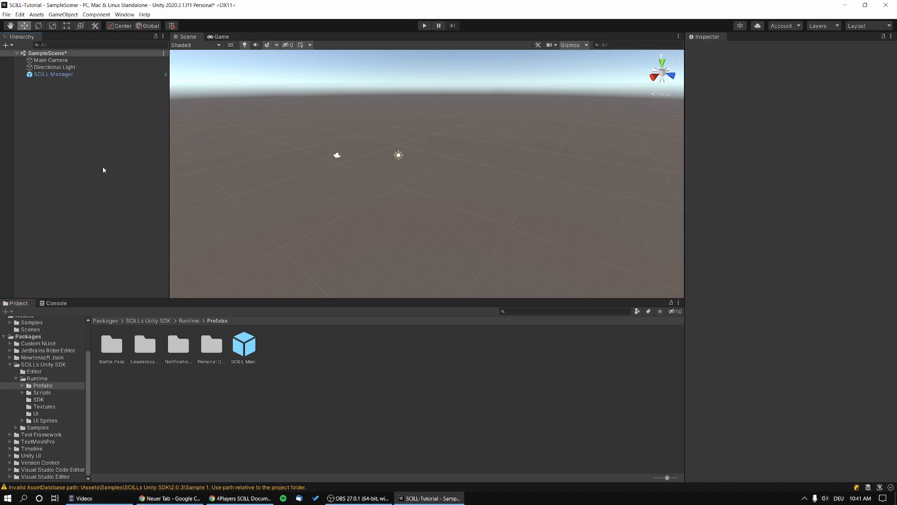
pyautogui.click(65, 74)
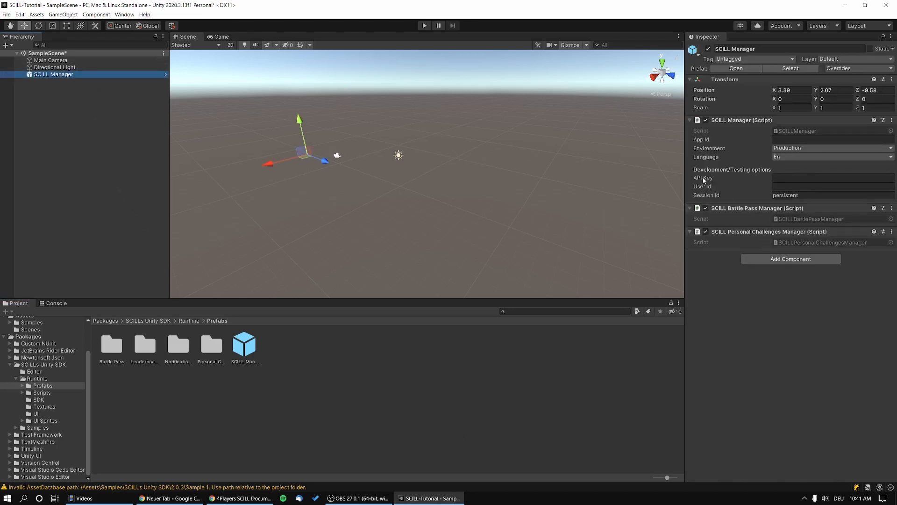
# Switch to Chrome and copy the SCILL Tutorial app's API key from the App API Keys page of SCILL Admin.
pyautogui.moveTo(700, 182)
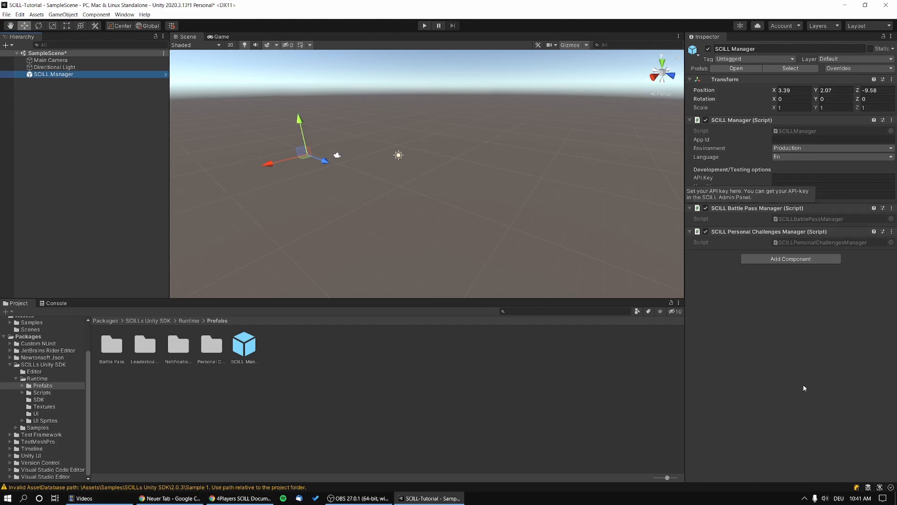
pyautogui.click(787, 179)
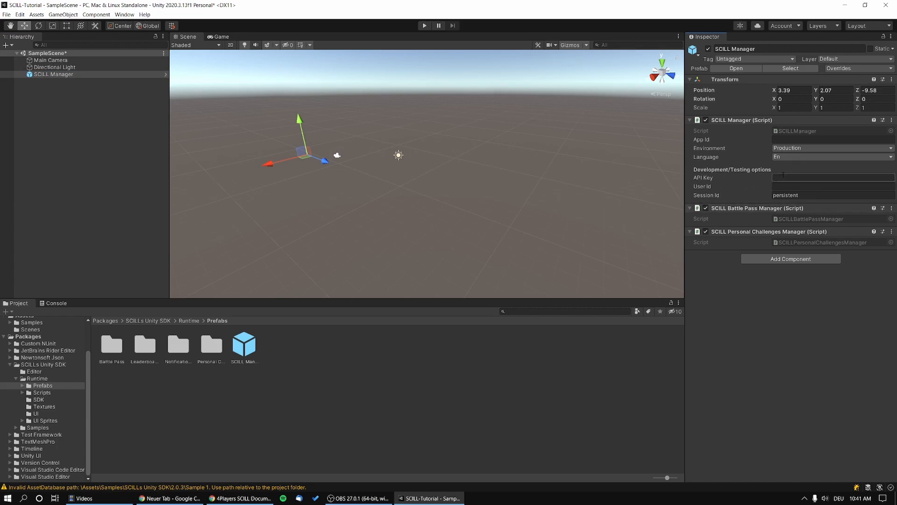
pyautogui.click(240, 498)
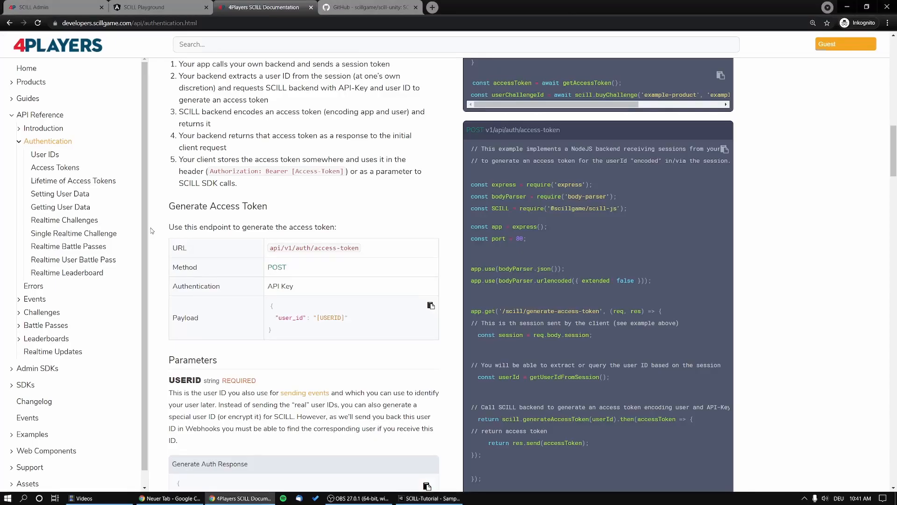
pyautogui.click(63, 6)
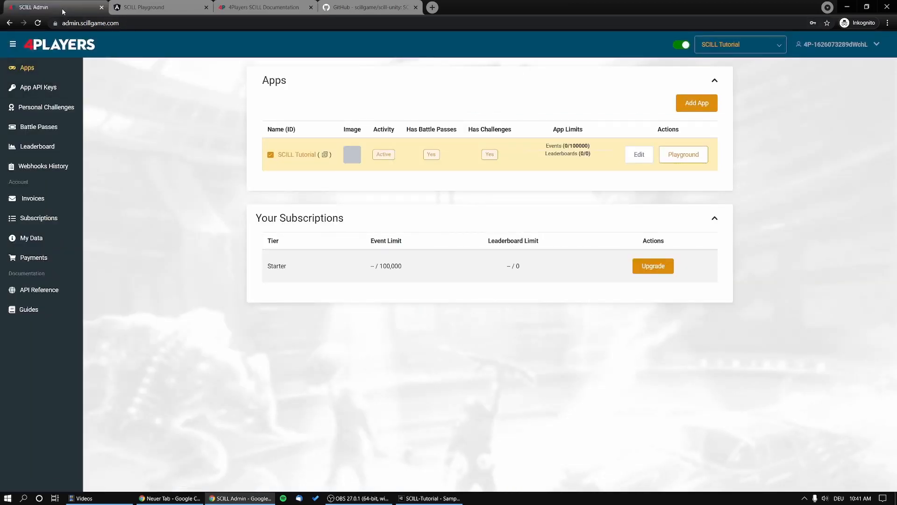
pyautogui.click(52, 89)
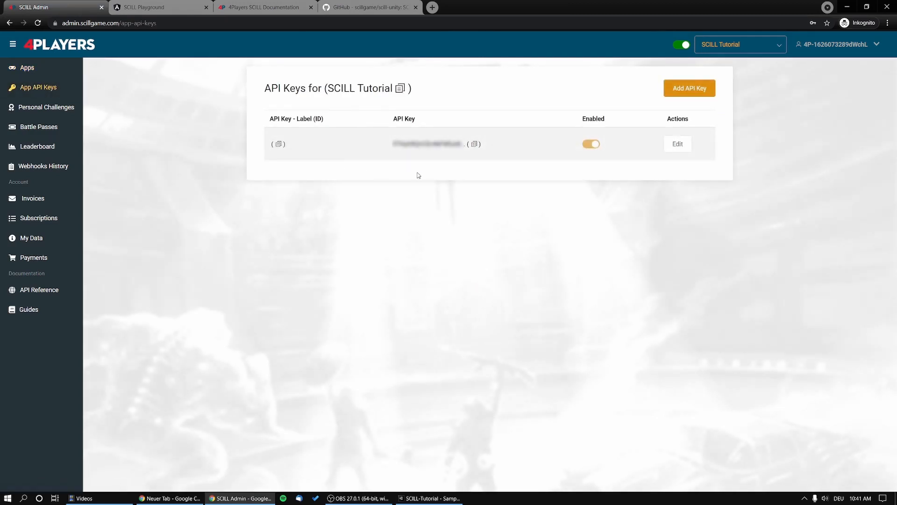
pyautogui.click(475, 144)
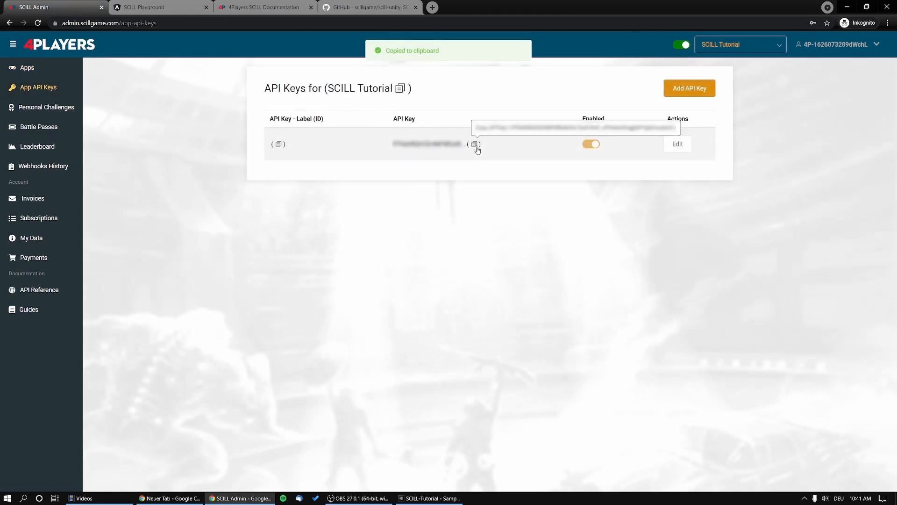
# Return to Unity and paste the copied key into the API Key field of the SCILL Manager script.
pyautogui.hotkey('alt', 'Tab')
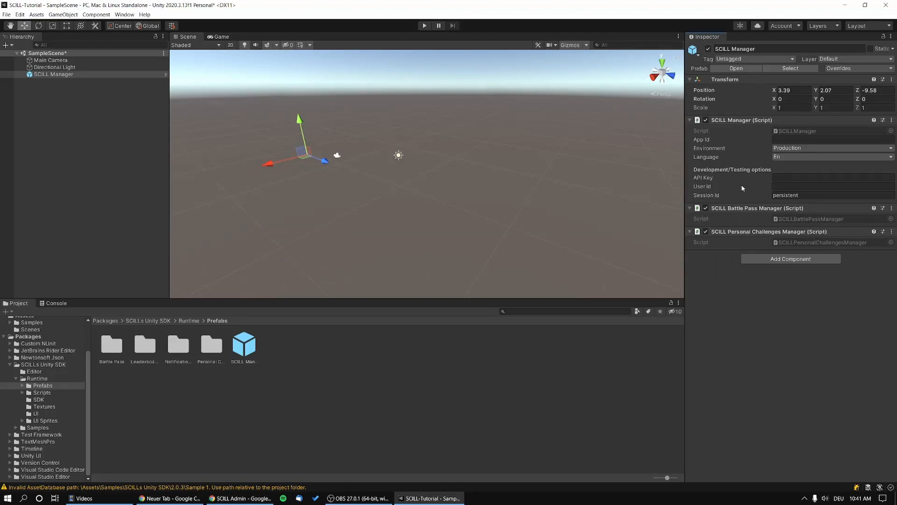
pyautogui.click(800, 178)
pyautogui.hotkey('ctrl', 'v')
# Copy the SCILL Tutorial app's ID from SCILL Admin in Chrome and paste it into the SCILL Manager's App Id field in Unity.
pyautogui.hotkey('alt', 'Tab')
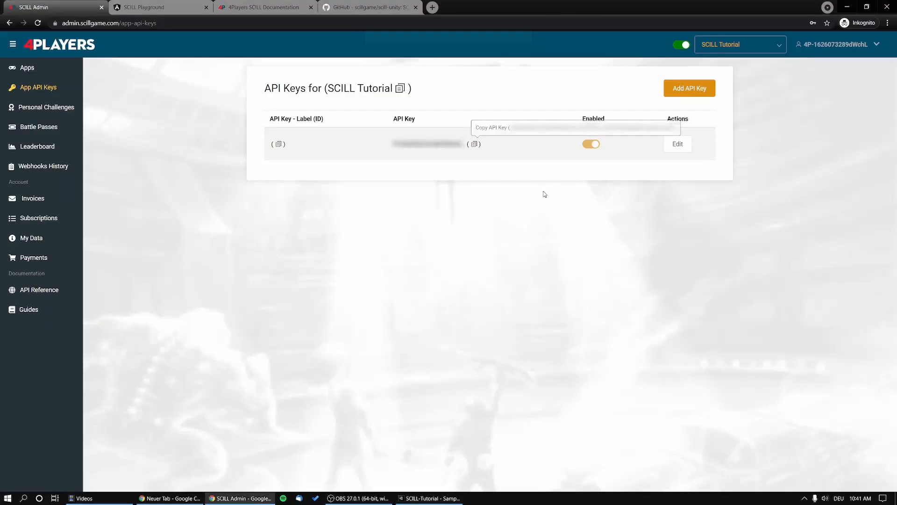
pyautogui.click(403, 89)
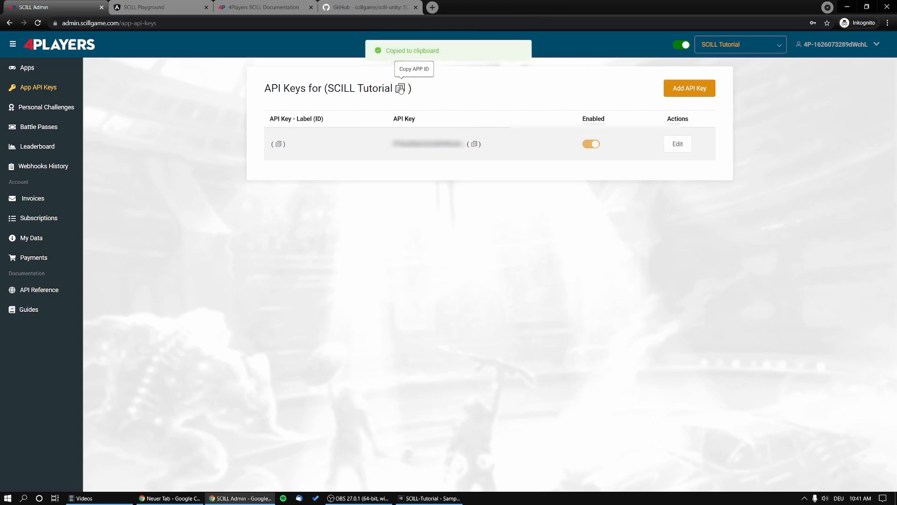
pyautogui.hotkey('alt', 'Tab')
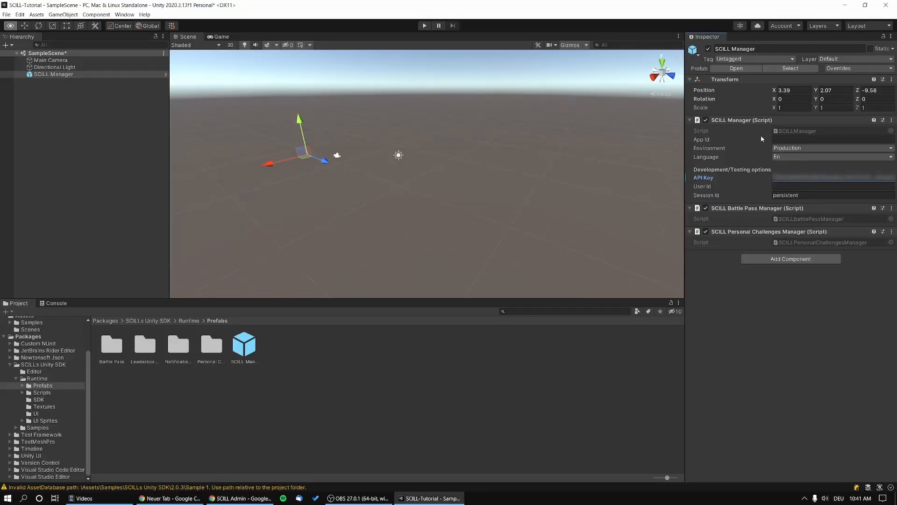
pyautogui.click(779, 140)
pyautogui.hotkey('ctrl', 'v')
pyautogui.click(750, 384)
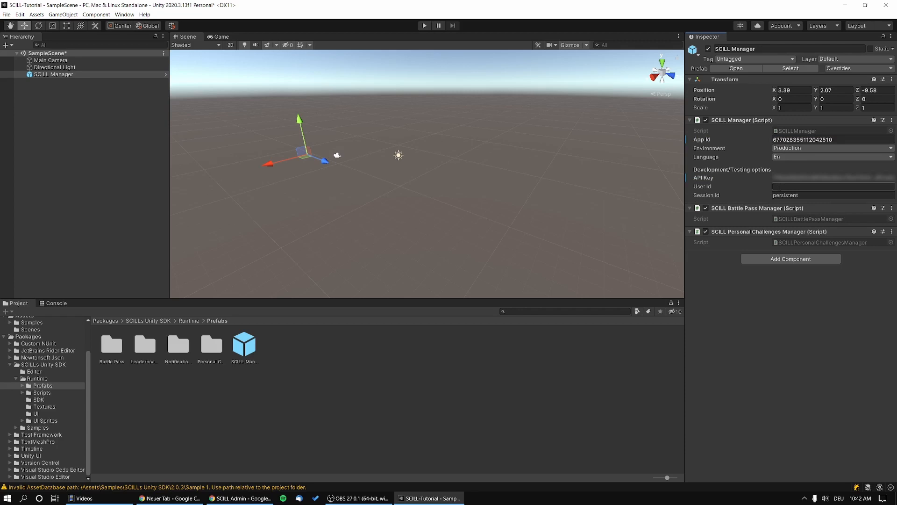
# Try 42 as the SCILL Manager's User Id and clear the field again.
pyautogui.write('42')
pyautogui.click(766, 344)
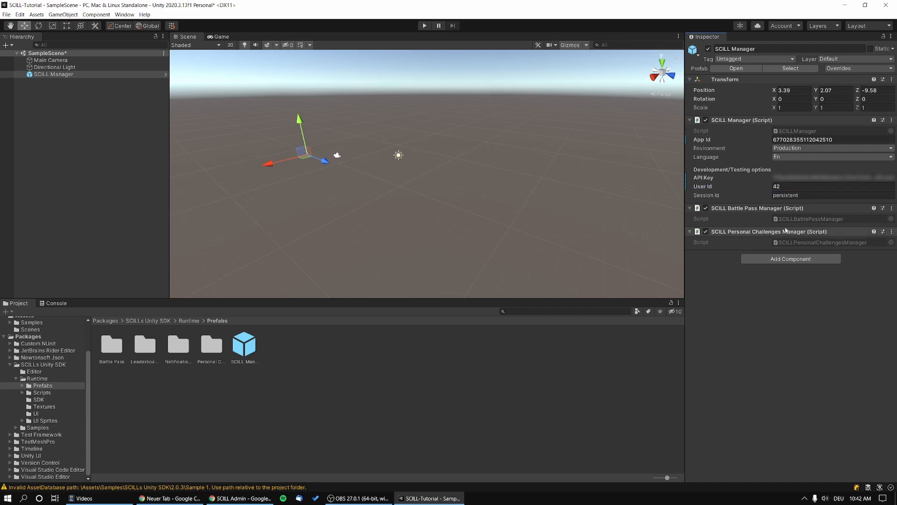
pyautogui.click(790, 186)
pyautogui.press('BackSpace')
pyautogui.click(748, 356)
pyautogui.moveTo(708, 198)
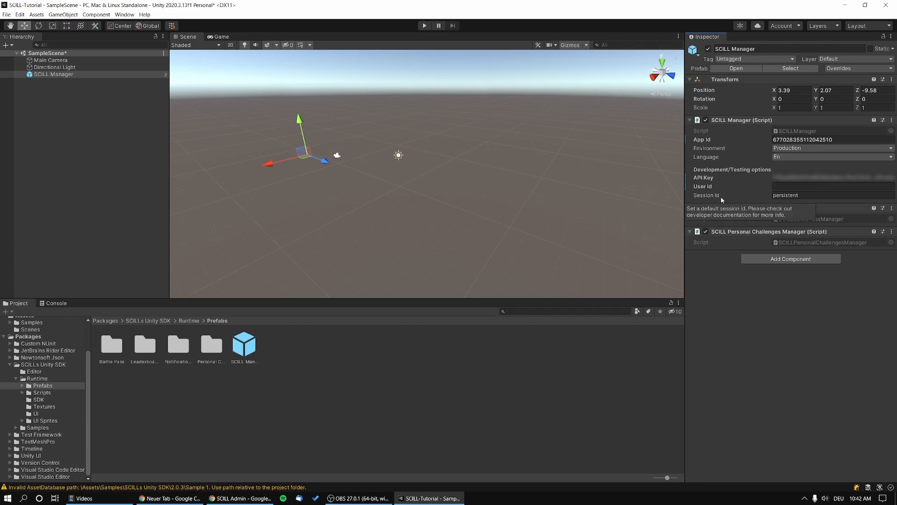